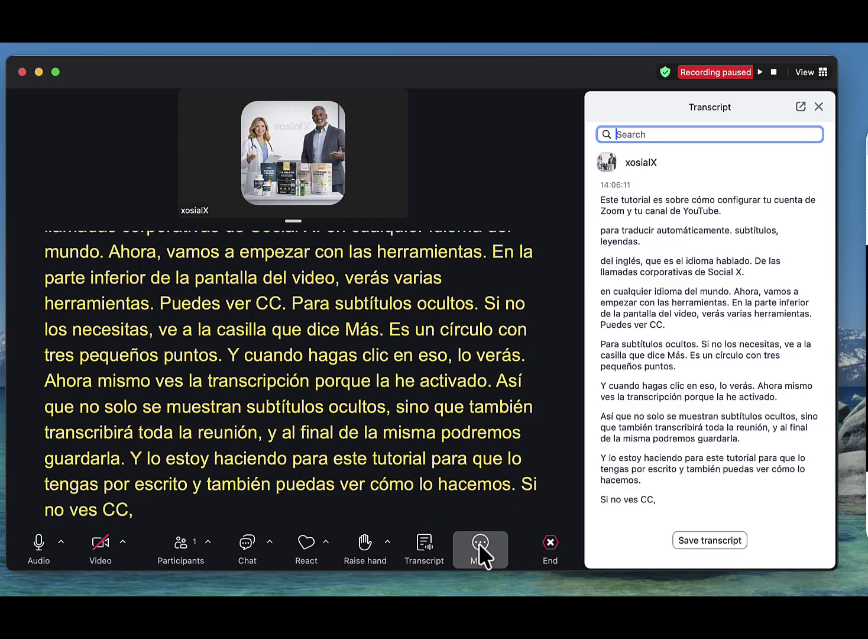
# Examine the meeting's captions and translation options, including the Translation switch, the speaking language list and the caption language list.
pyautogui.click(480, 547)
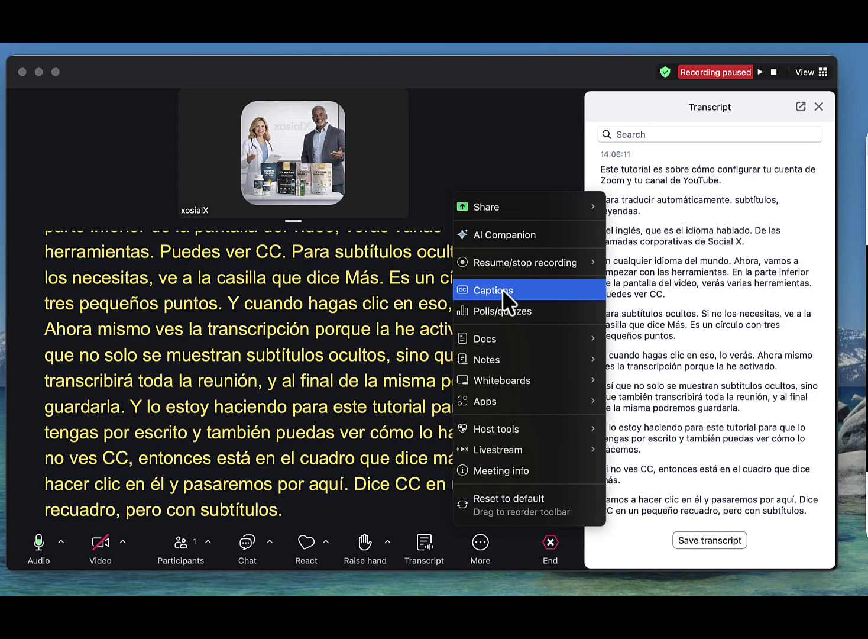
pyautogui.click(498, 289)
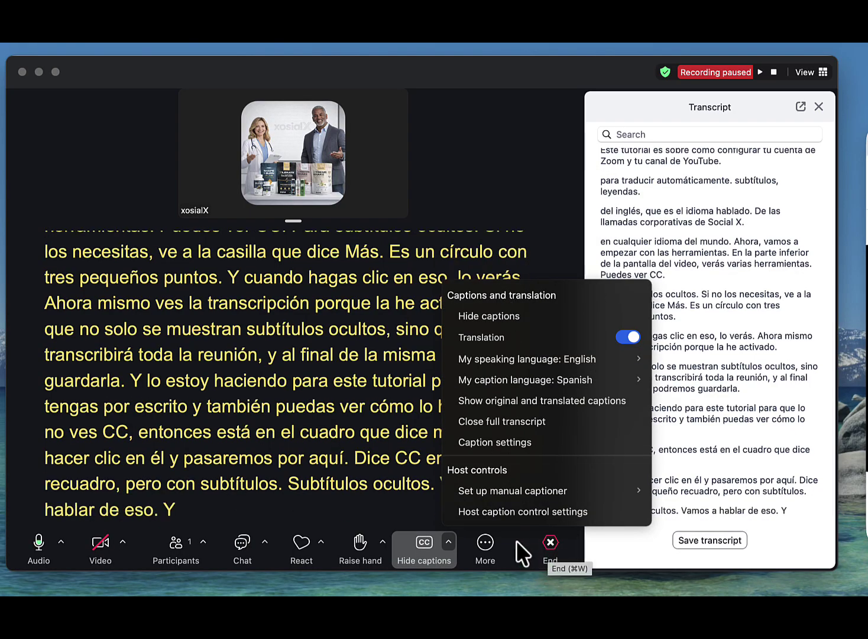
pyautogui.click(517, 537)
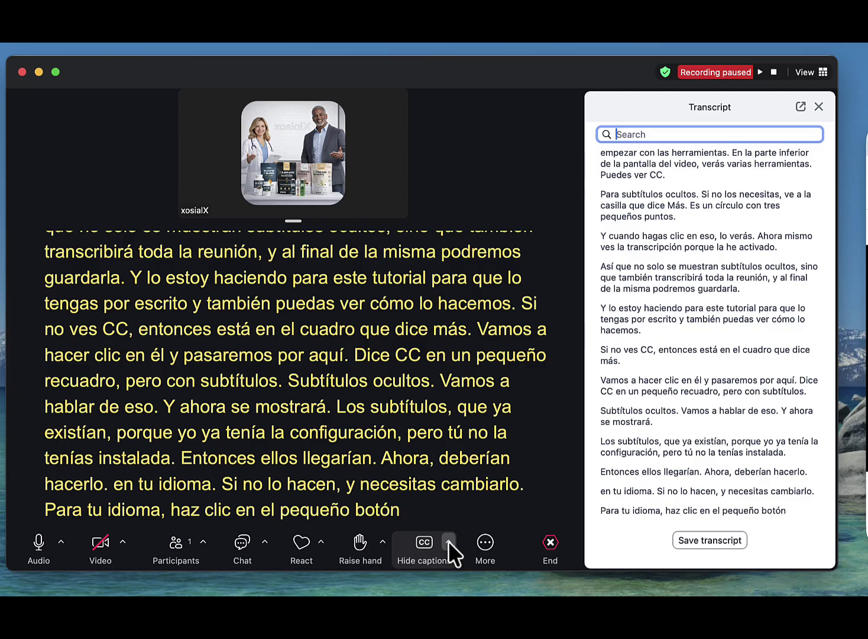
pyautogui.click(449, 540)
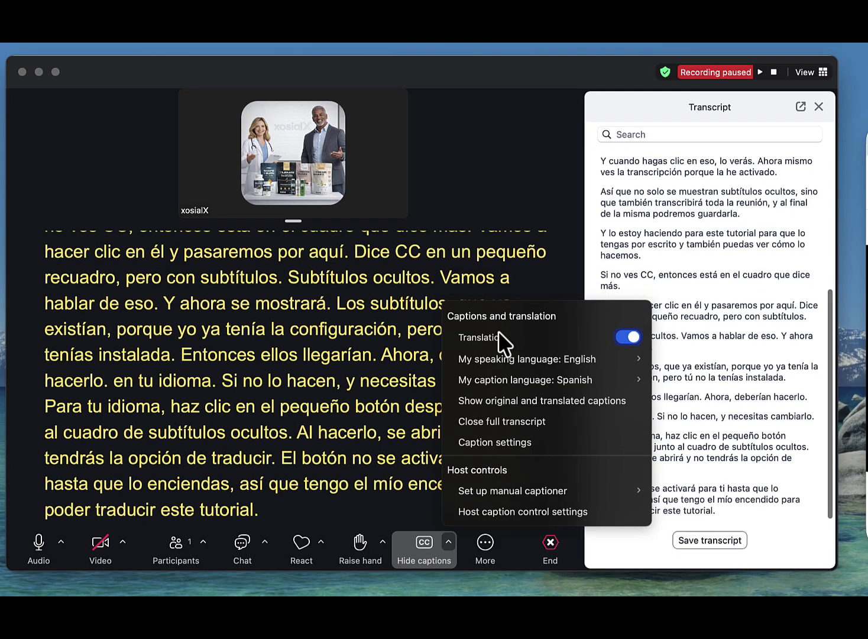
pyautogui.click(535, 337)
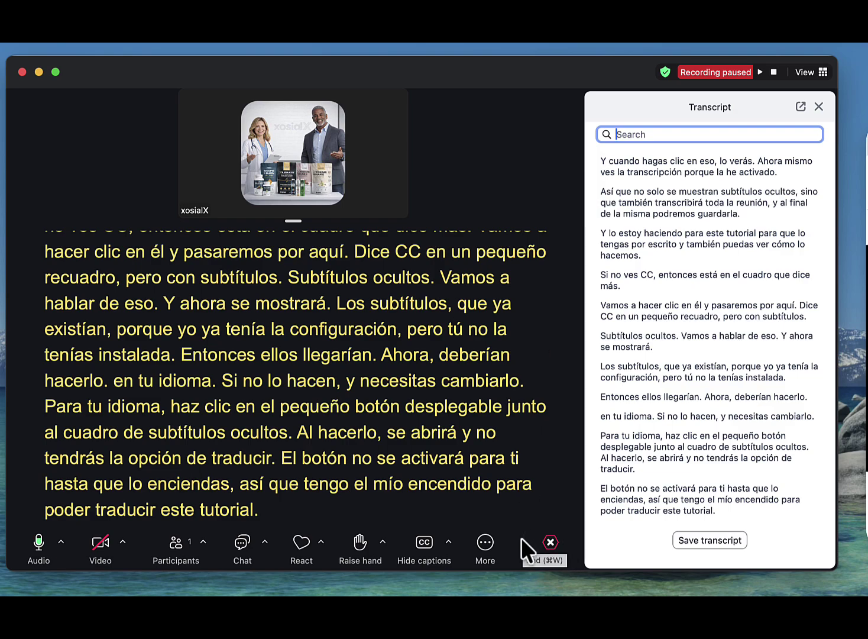
pyautogui.click(450, 543)
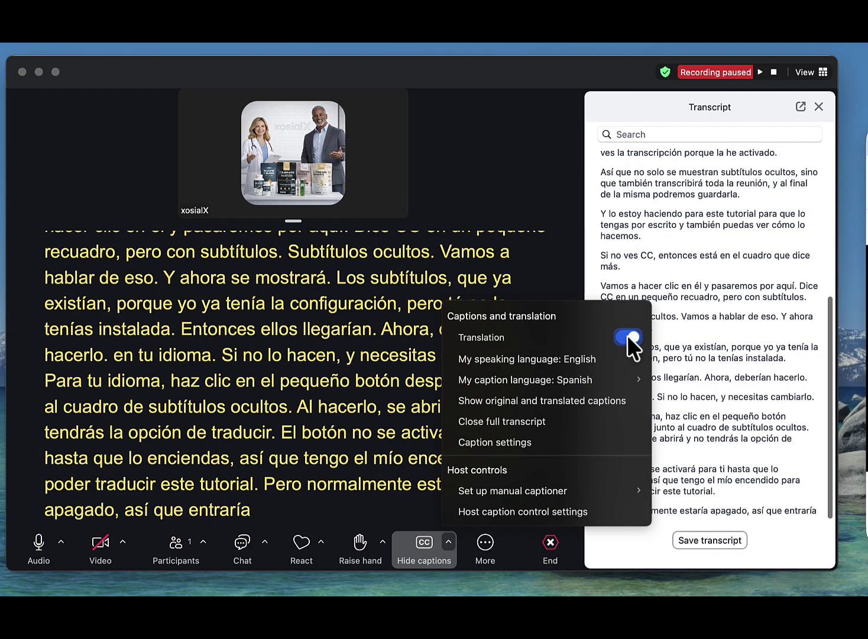
pyautogui.moveTo(518, 359)
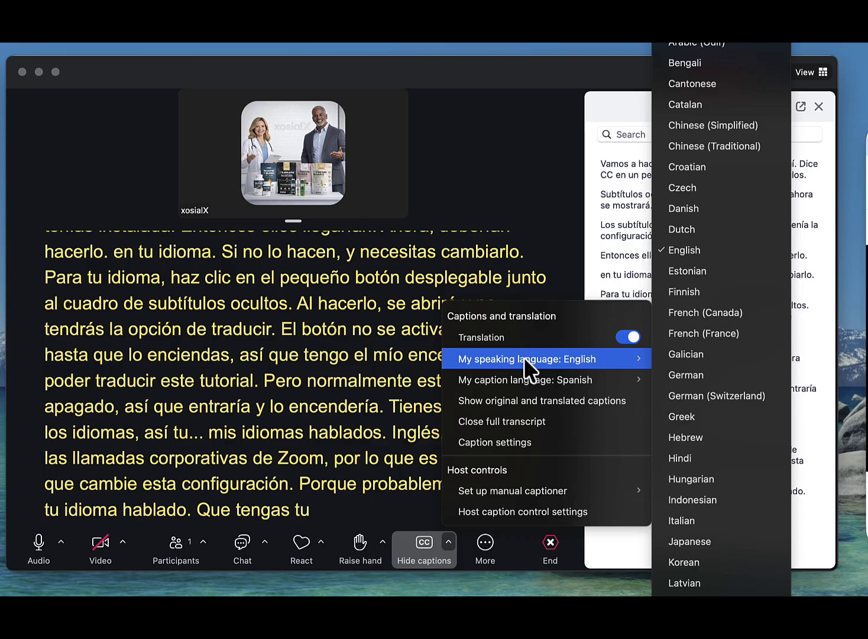
pyautogui.moveTo(492, 377)
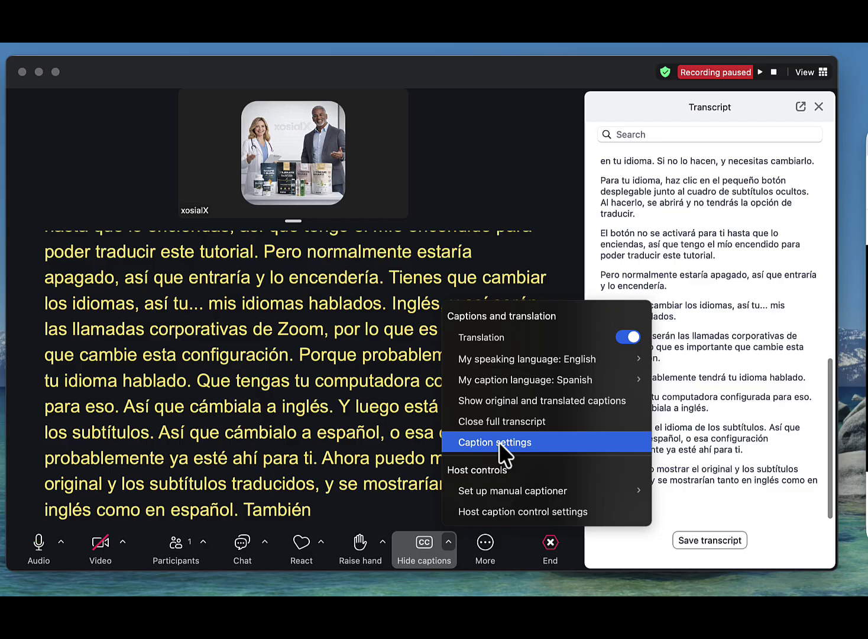
# Open the caption settings and reduce the caption font size to near the Small end.
pyautogui.click(499, 442)
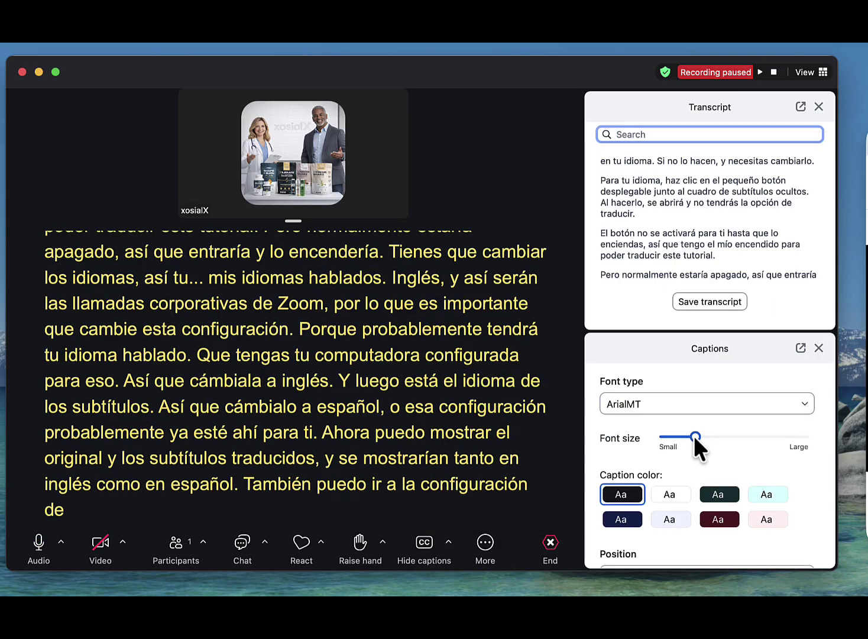
pyautogui.moveTo(696, 437); pyautogui.dragTo(669, 436)
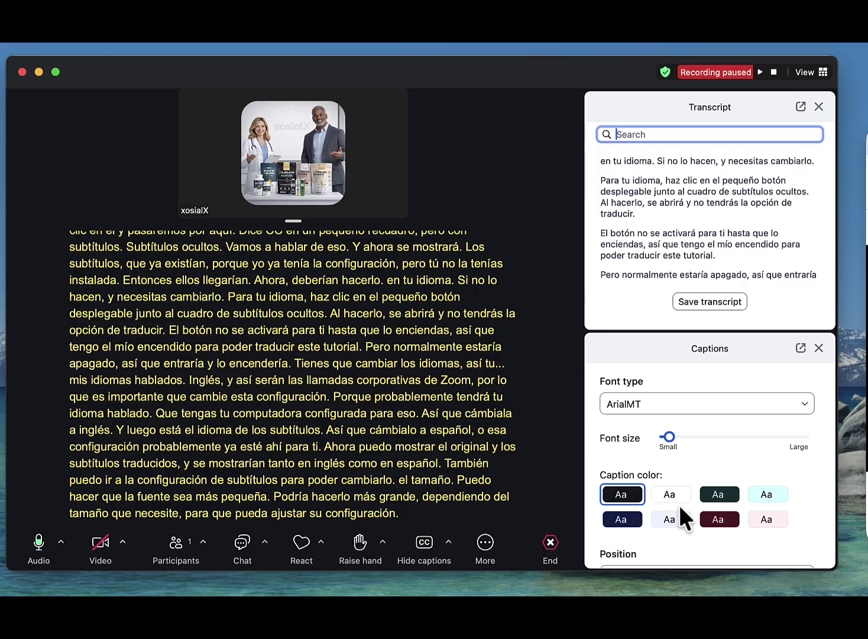
# Try the dark red, dark green and navy caption colors and return to the black one.
pyautogui.click(720, 520)
pyautogui.click(724, 495)
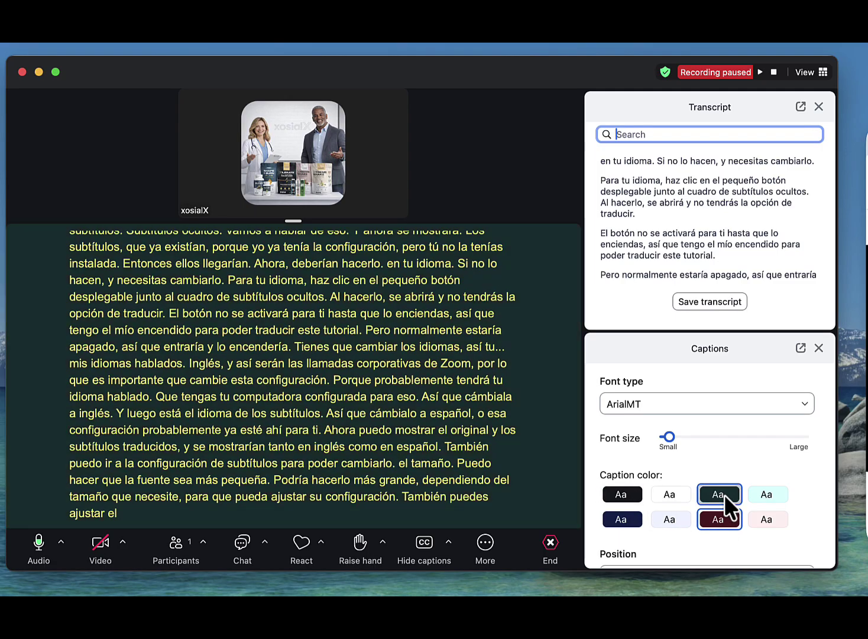
pyautogui.click(628, 521)
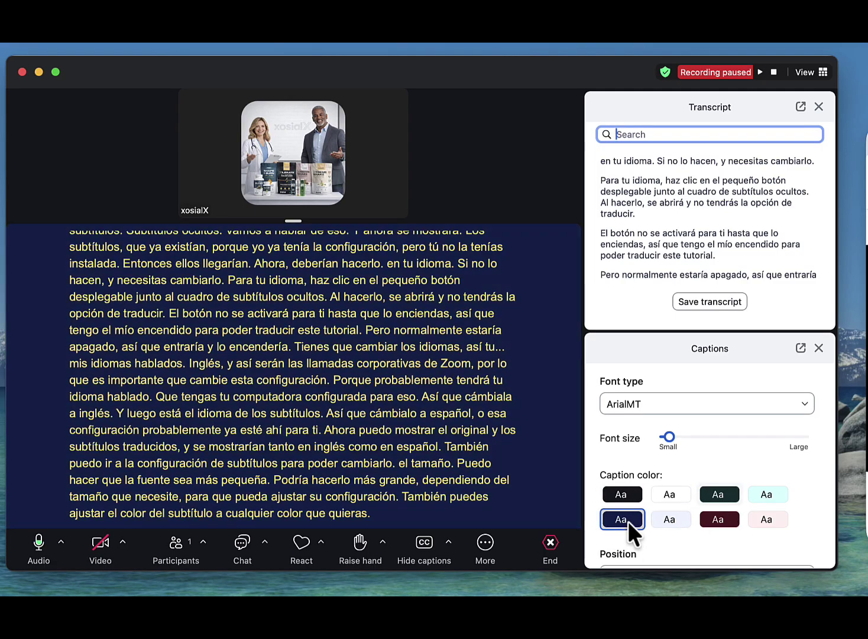
pyautogui.click(632, 489)
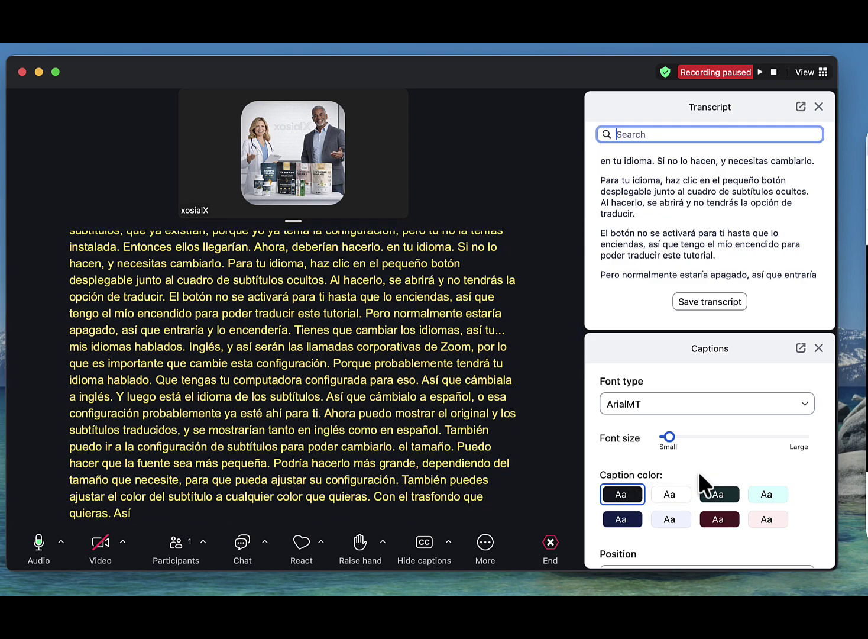
# Resize the split between video and captions so the captions fill roughly the lower third of the meeting view.
pyautogui.scroll(-3, 701, 446)
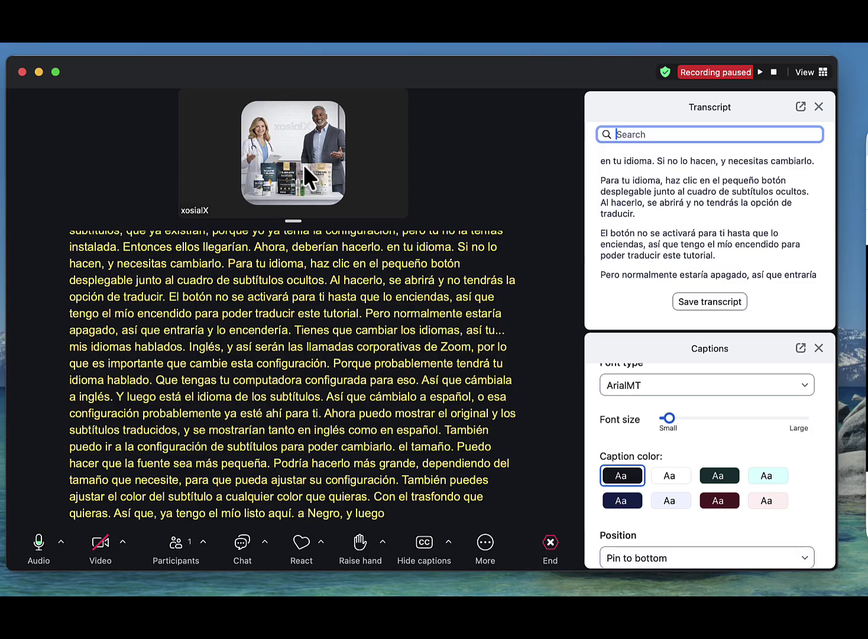
pyautogui.moveTo(294, 220); pyautogui.dragTo(303, 472)
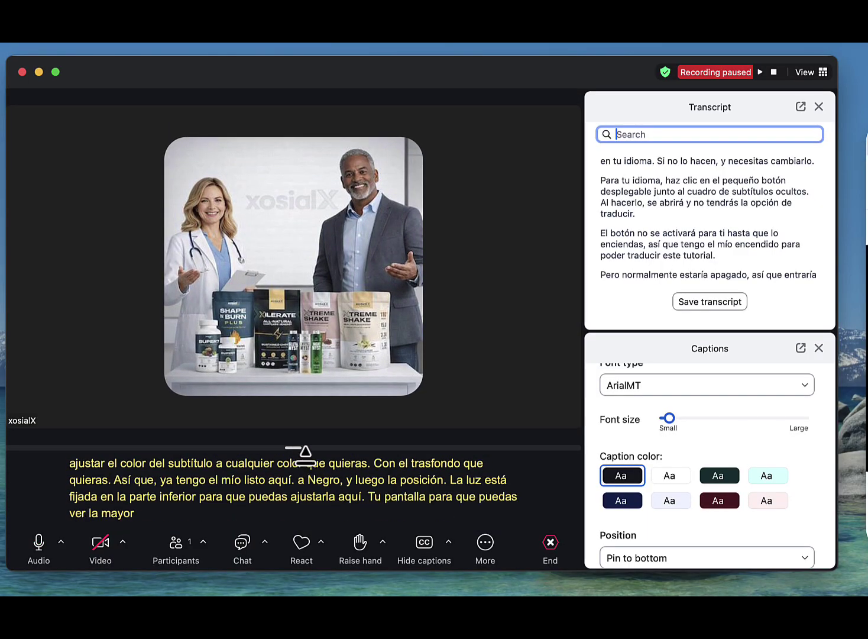
pyautogui.moveTo(300, 457); pyautogui.dragTo(323, 361)
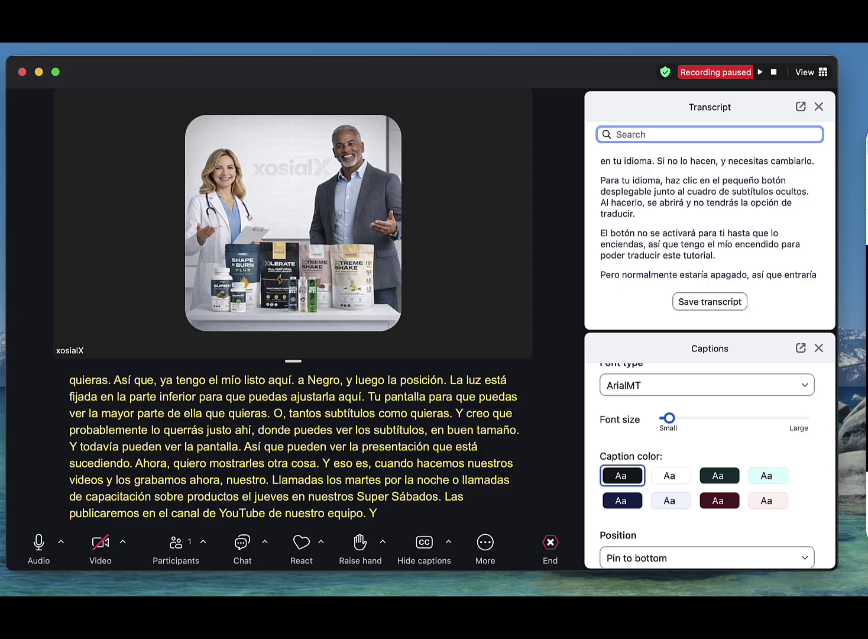
# Switch to the browser with the YouTube video and fit its window over the meeting's video area.
pyautogui.press('super+Tab')
pyautogui.moveTo(597, 103); pyautogui.dragTo(516, 111)
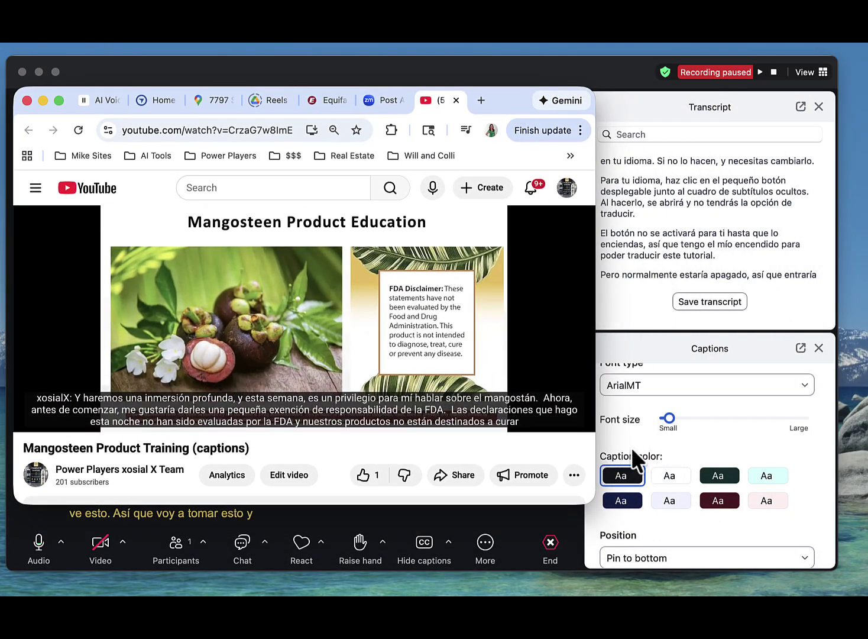
pyautogui.moveTo(593, 502); pyautogui.dragTo(560, 512)
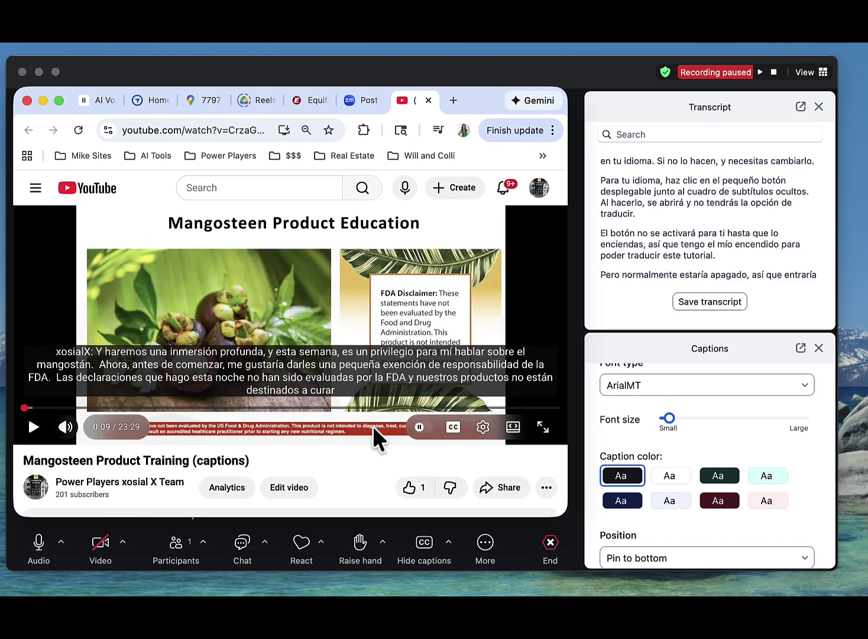
# Turn the YouTube video's subtitles off and on again.
pyautogui.moveTo(140, 444)
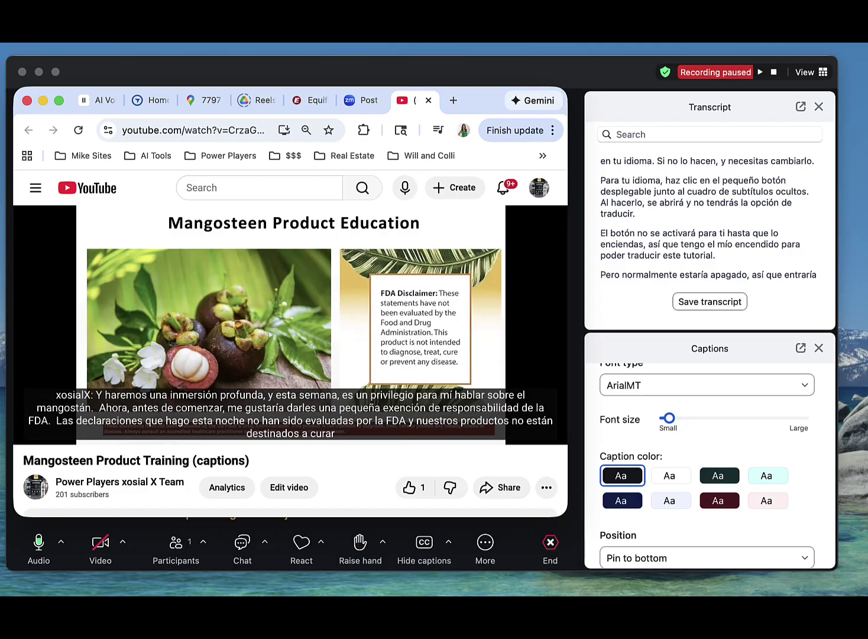
pyautogui.moveTo(436, 439)
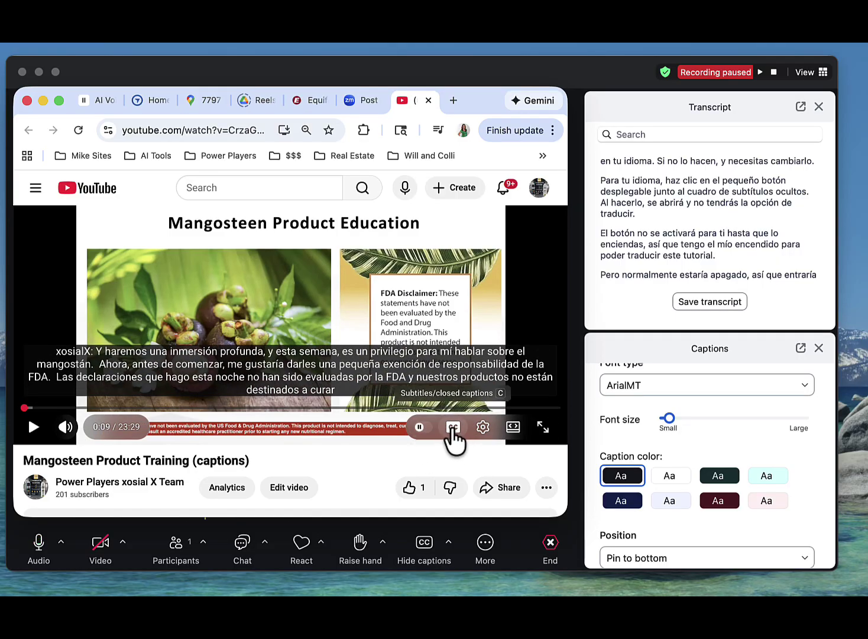
pyautogui.click(453, 428)
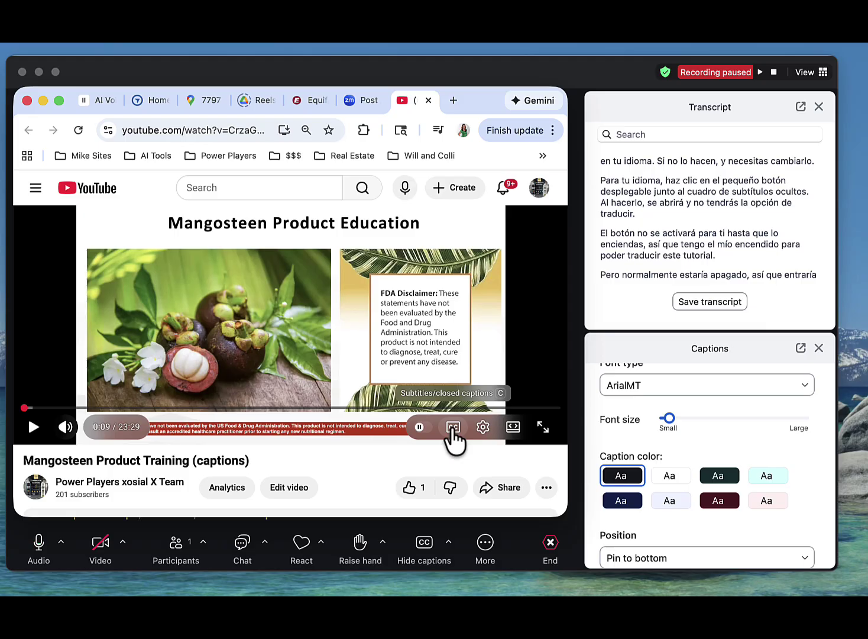
pyautogui.click(453, 427)
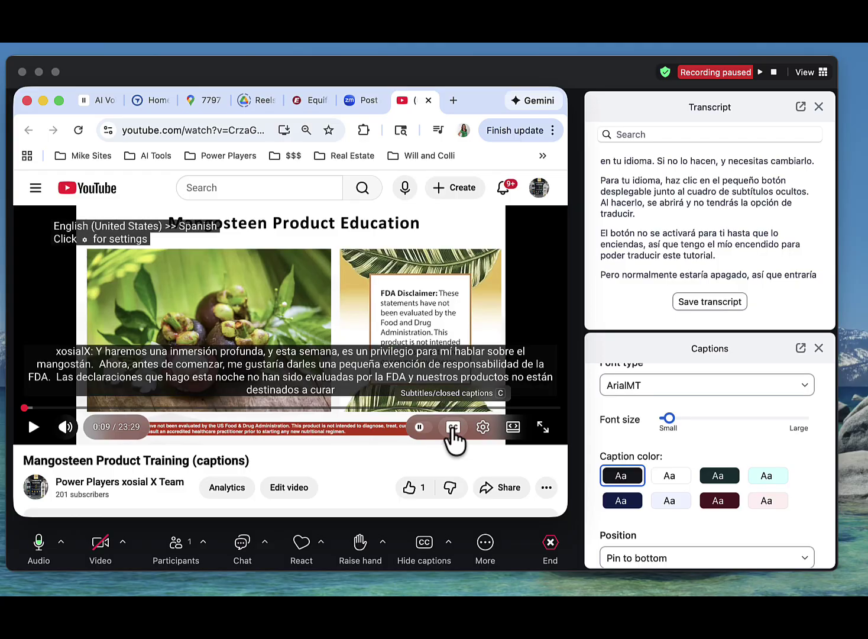
# Set the YouTube video's subtitles to auto-translate into Spanish.
pyautogui.click(483, 427)
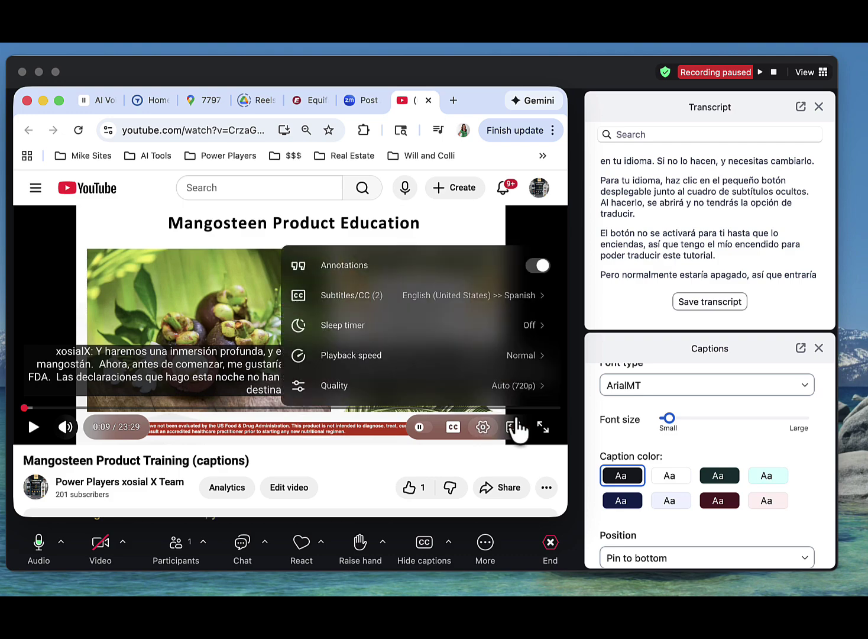
pyautogui.click(438, 304)
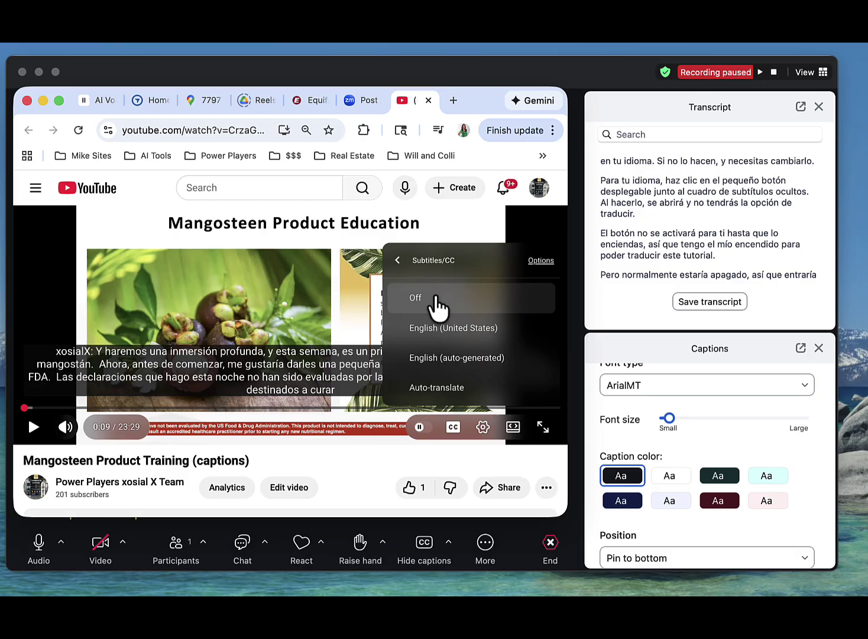
pyautogui.scroll(-1, 459, 343)
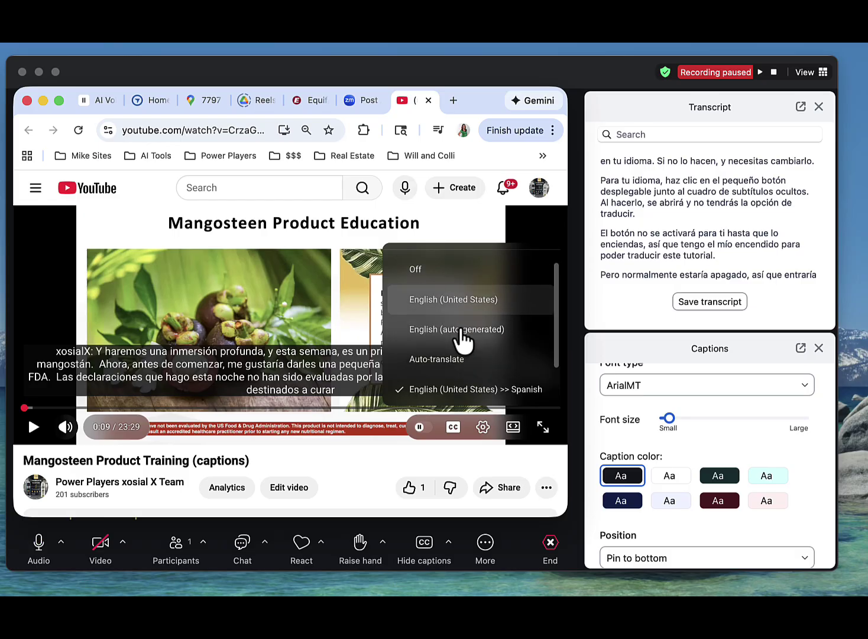
pyautogui.click(437, 359)
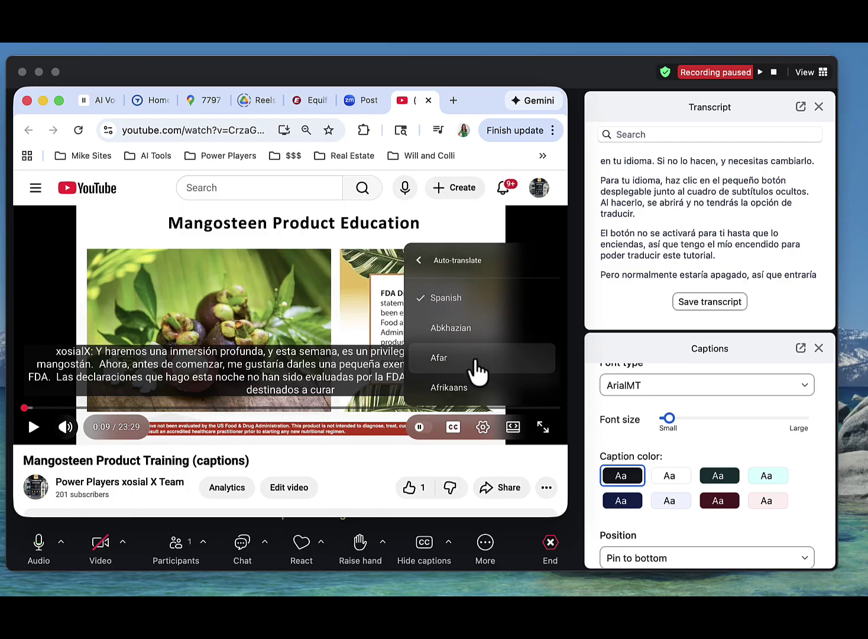
pyautogui.scroll(-15, 475, 370)
pyautogui.scroll(15, 477, 371)
pyautogui.click(447, 298)
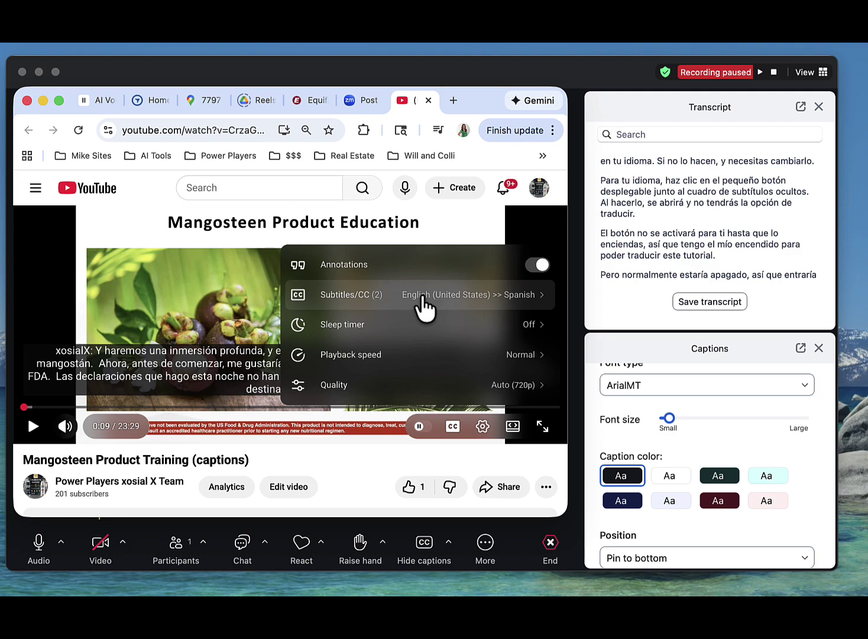
# Close the player settings, play the Mangosteen training video briefly with its translated subtitles, and pause it.
pyautogui.click(421, 451)
pyautogui.scroll(-1, 445, 448)
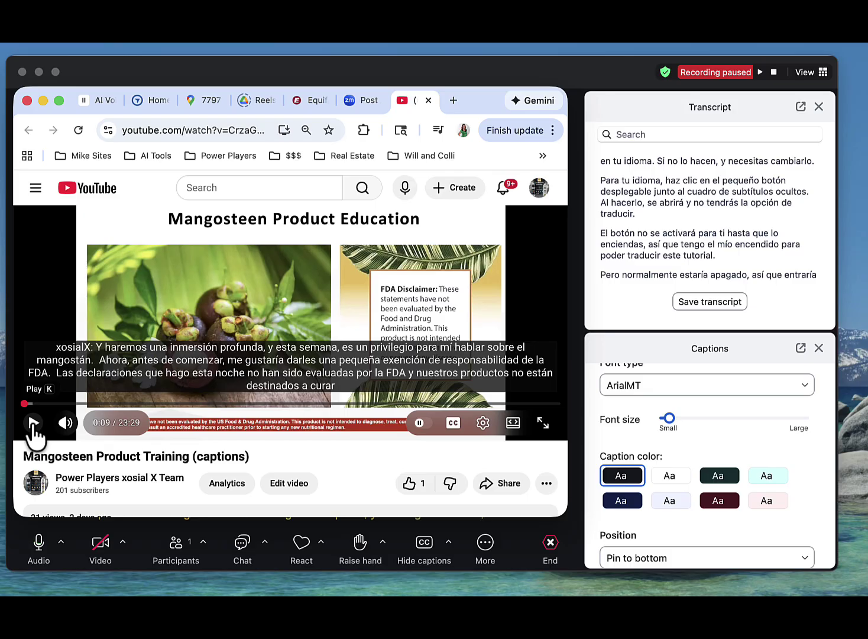
pyautogui.click(34, 423)
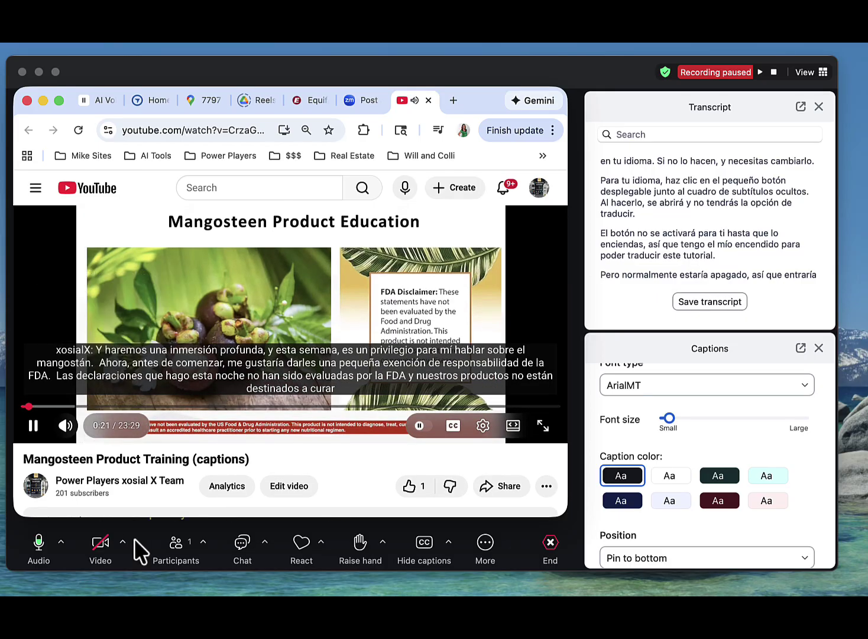
pyautogui.click(34, 427)
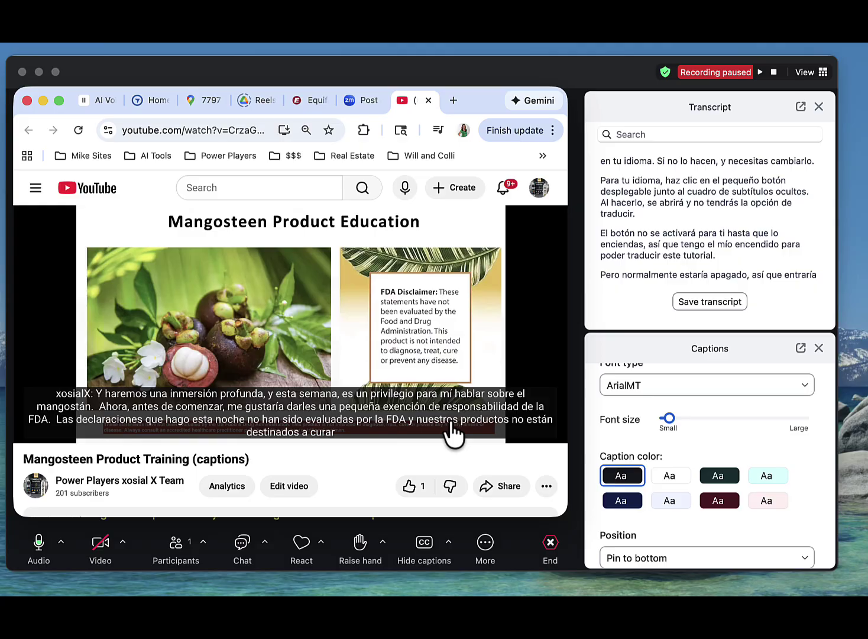
pyautogui.moveTo(457, 434)
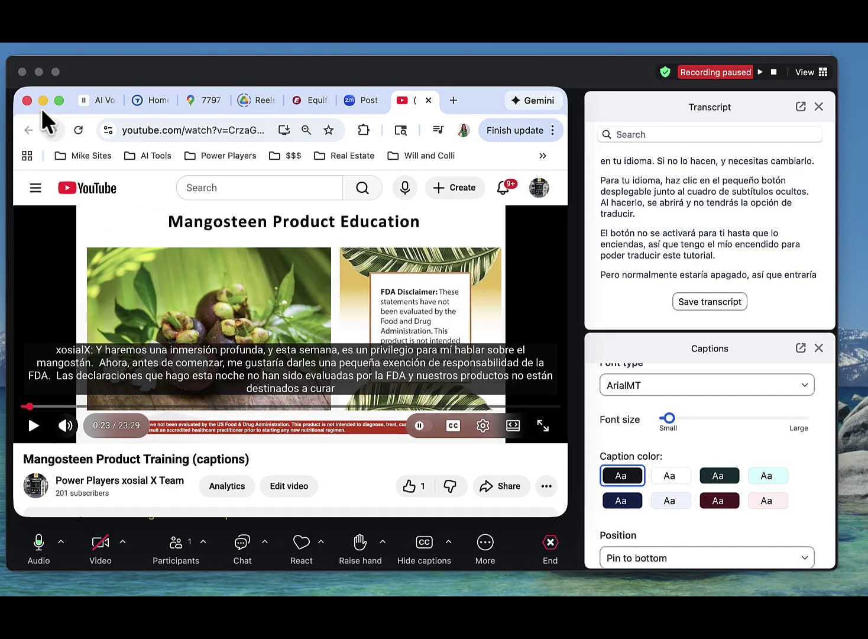
# Minimize the browser to return to the Zoom meeting and close its caption settings.
pyautogui.click(43, 100)
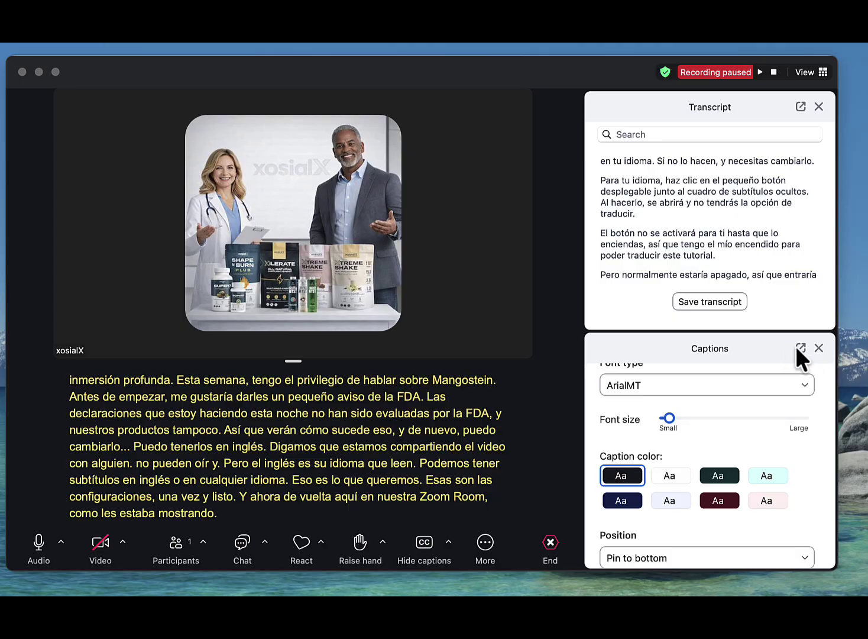
pyautogui.click(819, 348)
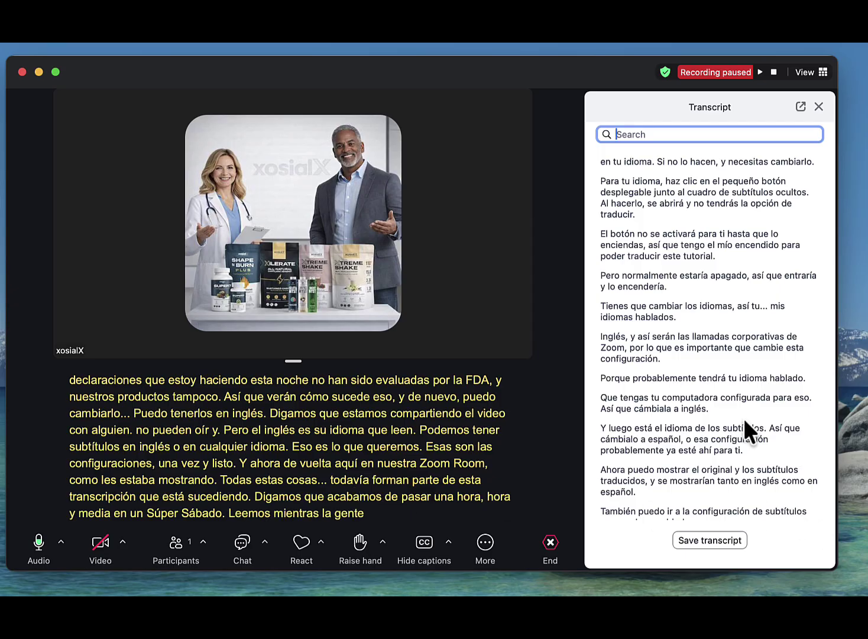
# Go to the end of the meeting transcript and save it.
pyautogui.scroll(-10, 745, 423)
pyautogui.scroll(-15, 744, 418)
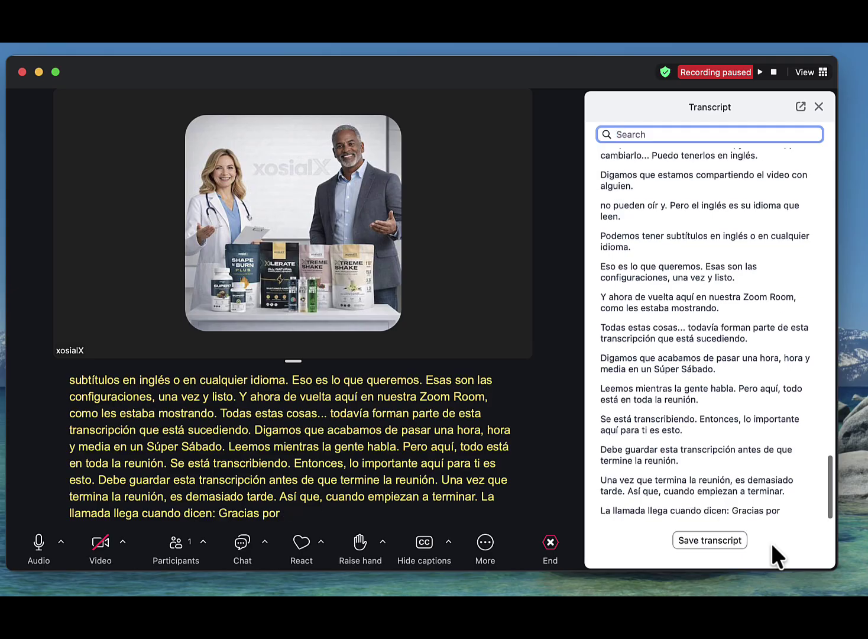
pyautogui.click(694, 538)
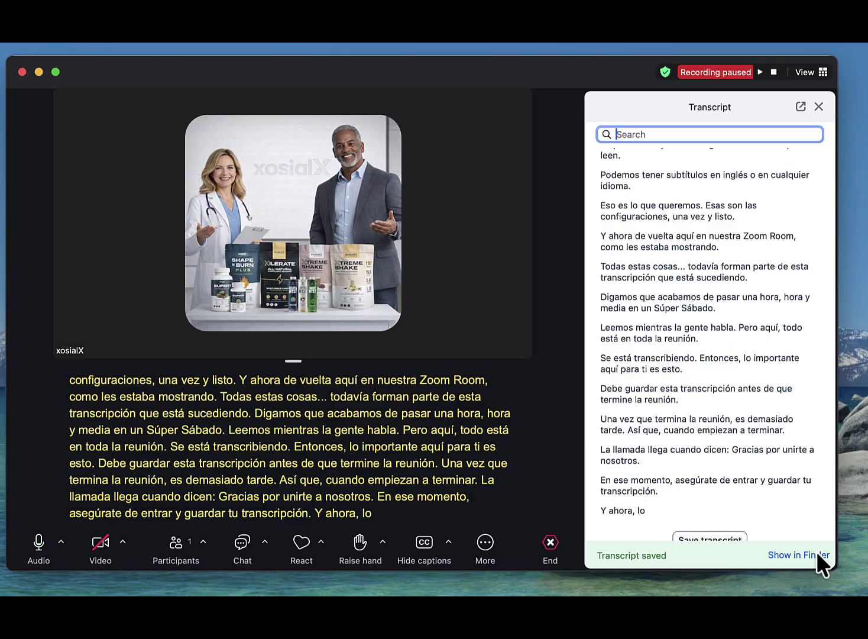
# Show the saved transcript in Finder, examine its location in the Zoom folder under Documents, and close the Finder window.
pyautogui.click(800, 551)
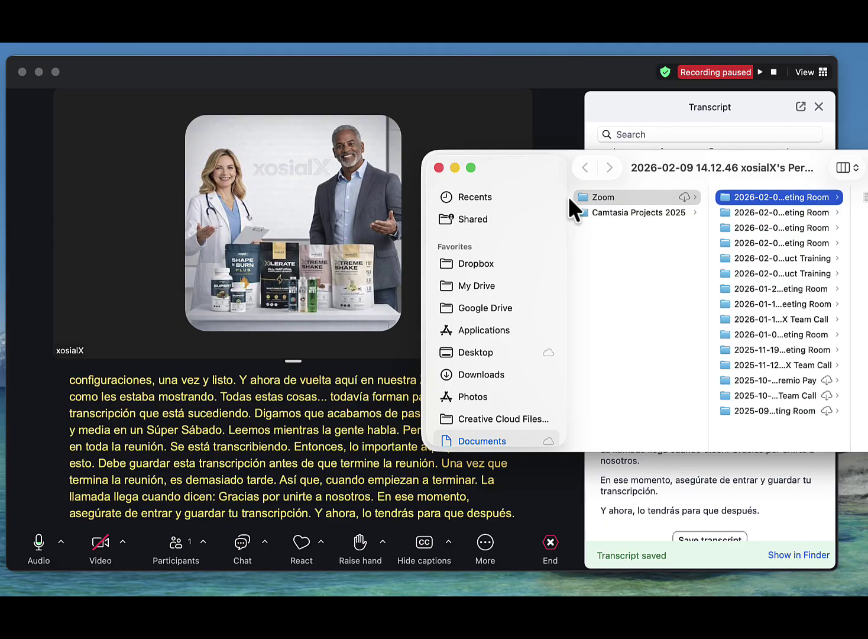
pyautogui.moveTo(533, 158); pyautogui.dragTo(236, 145)
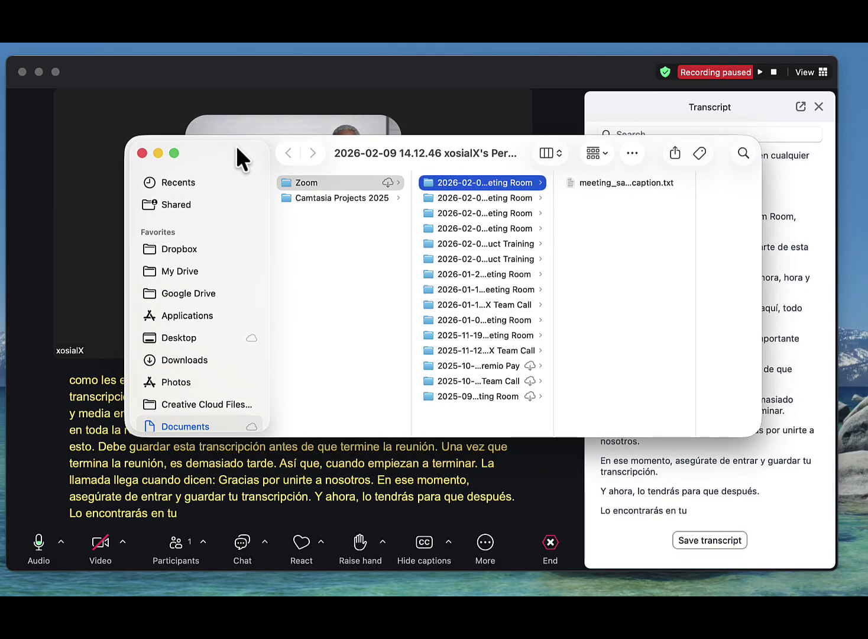
pyautogui.scroll(-5, 203, 402)
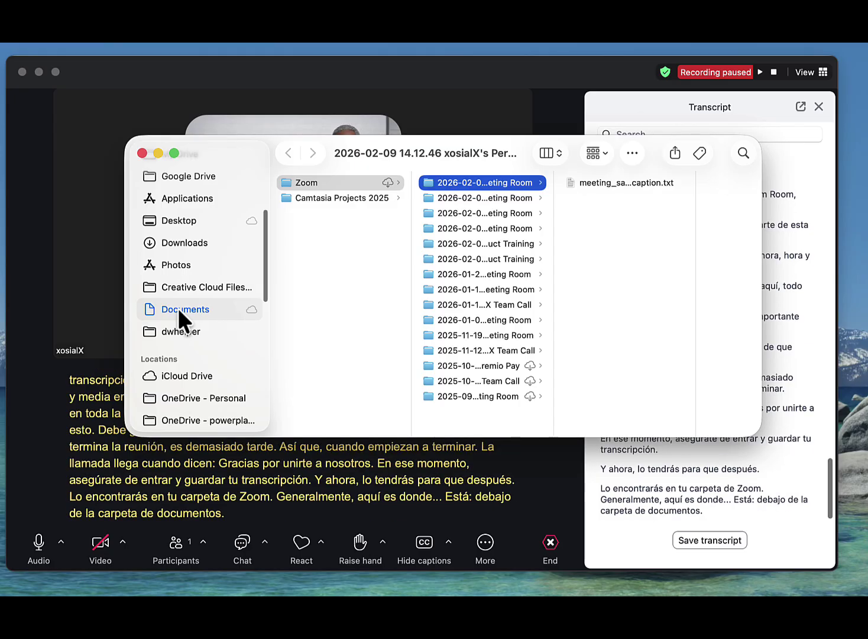
pyautogui.scroll(1, 177, 307)
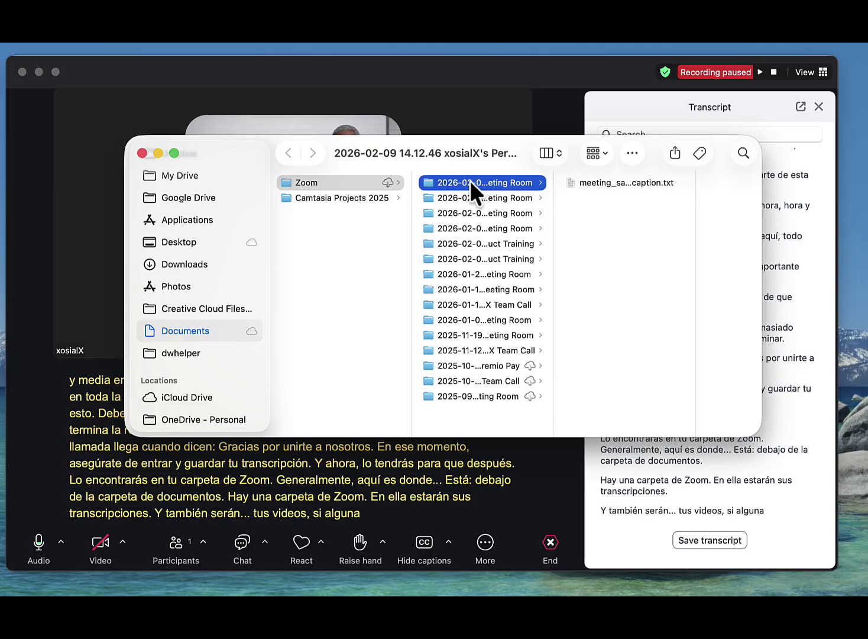
pyautogui.hscroll(2, 458, 296)
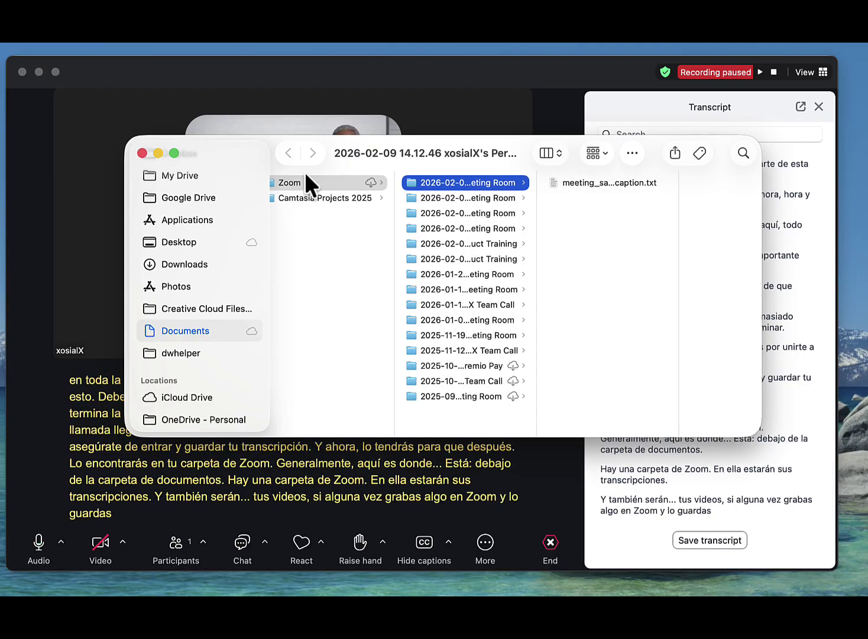
pyautogui.hscroll(-2, 305, 181)
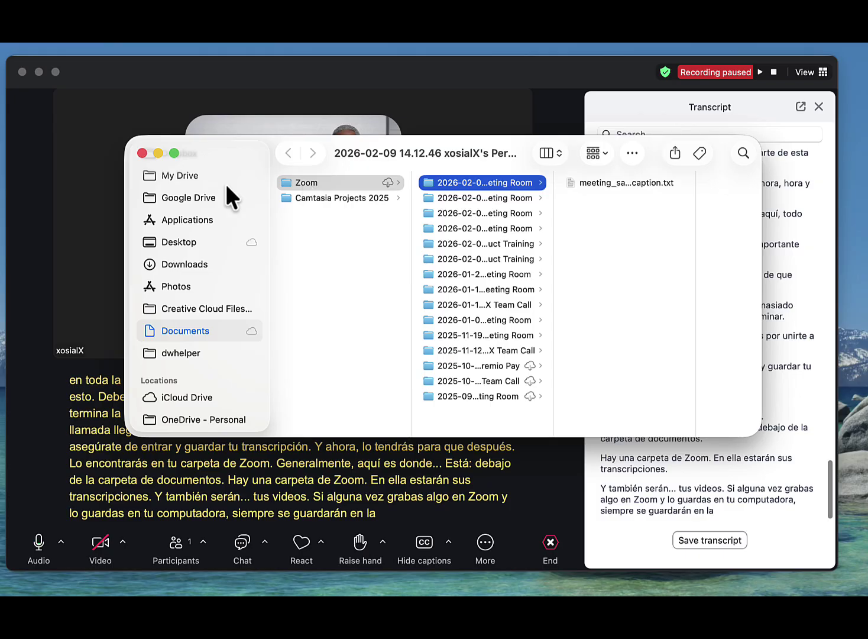
pyautogui.click(142, 153)
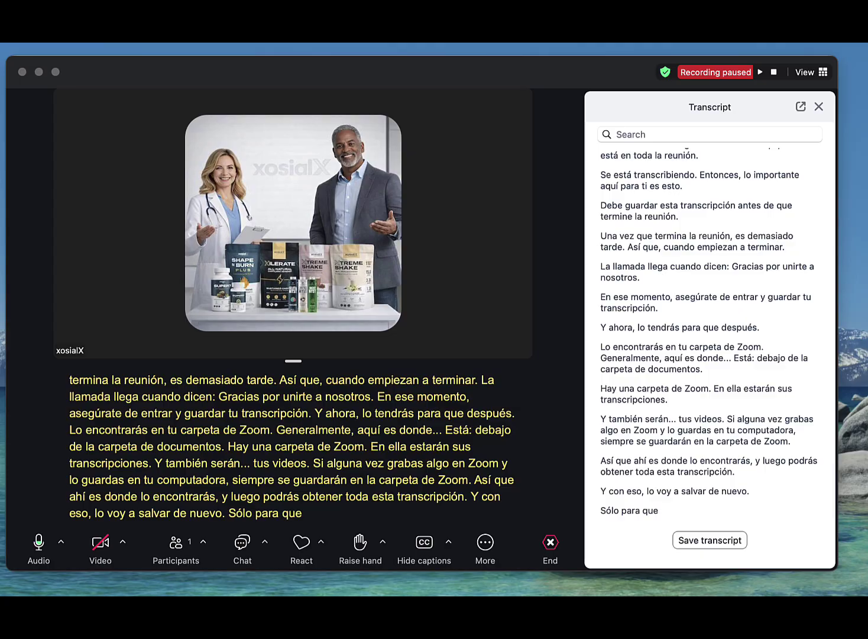
# Save the meeting transcript again to include the latest captions.
pyautogui.click(719, 538)
pyautogui.click(797, 555)
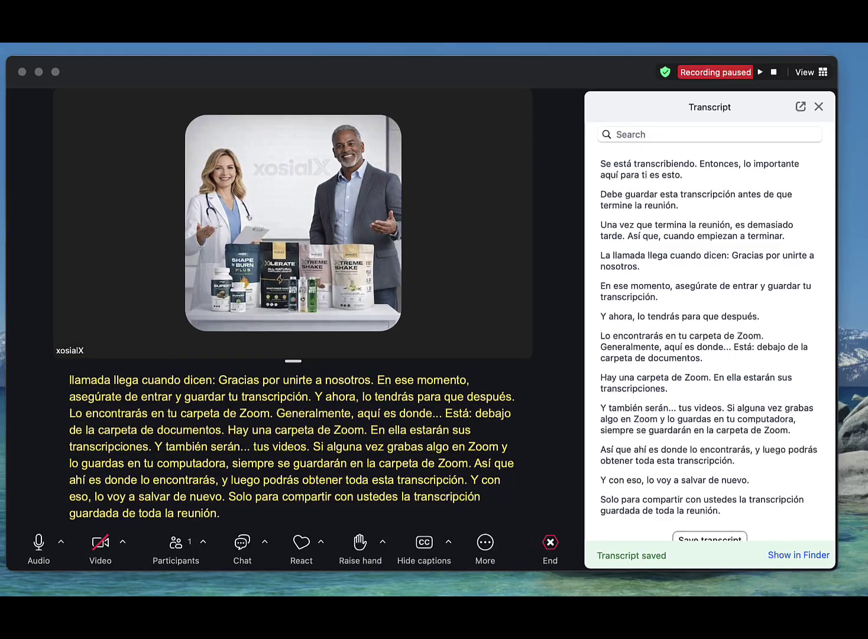
pyautogui.click(123, 19)
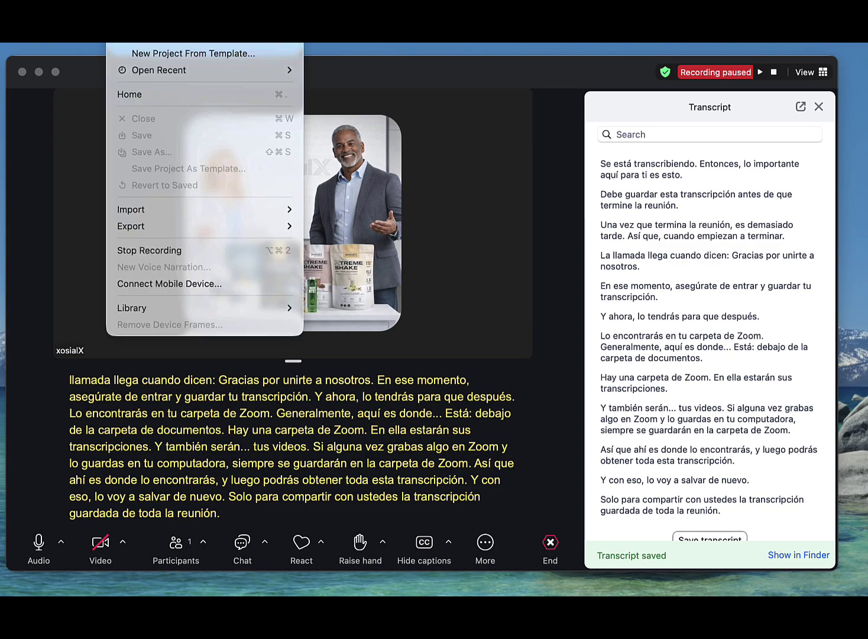